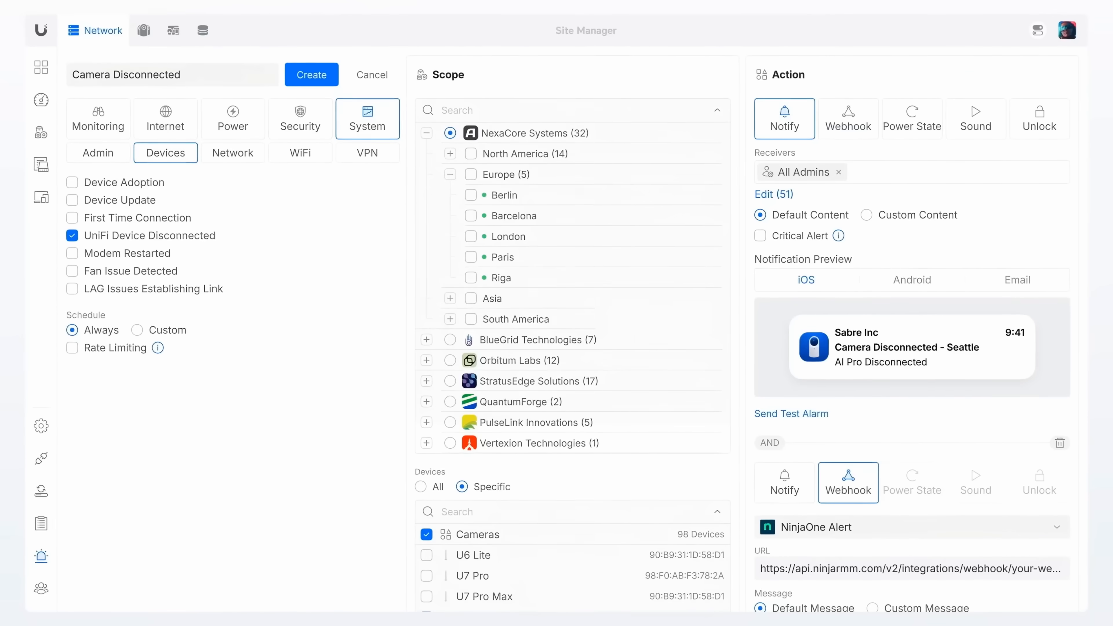
{"action": "left_click", "coordinate": [402, 231]}
{"action": "left_click", "coordinate": [402, 305]}
{"action": "left_click", "coordinate": [402, 418]}
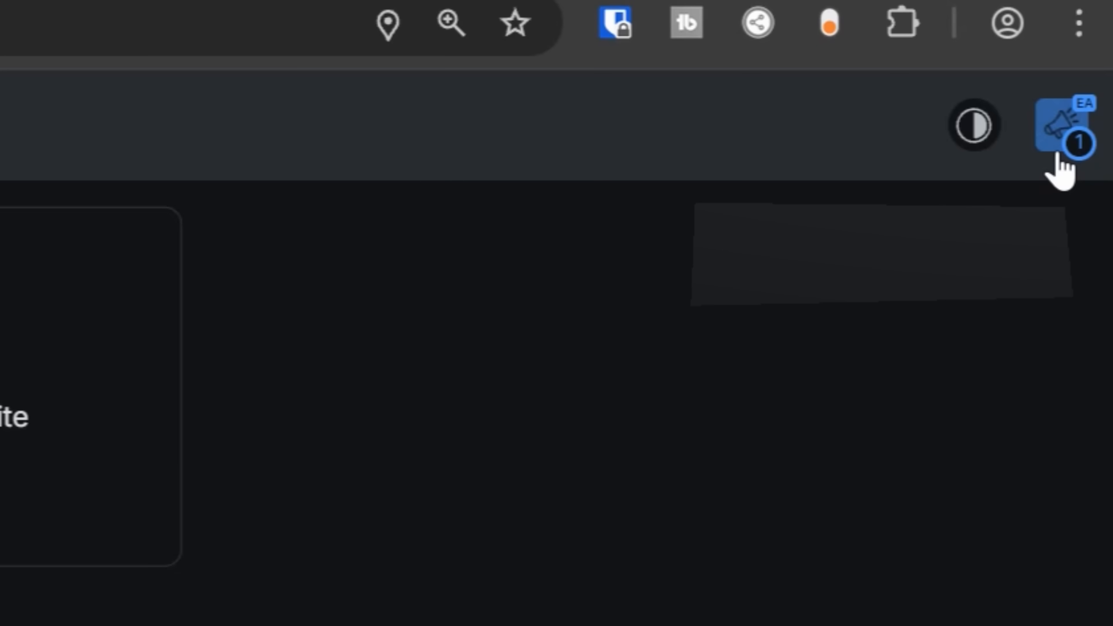
Open the account menu and check the Early Access setting for Site Manager
{"action": "left_click", "coordinate": [1058, 157]}
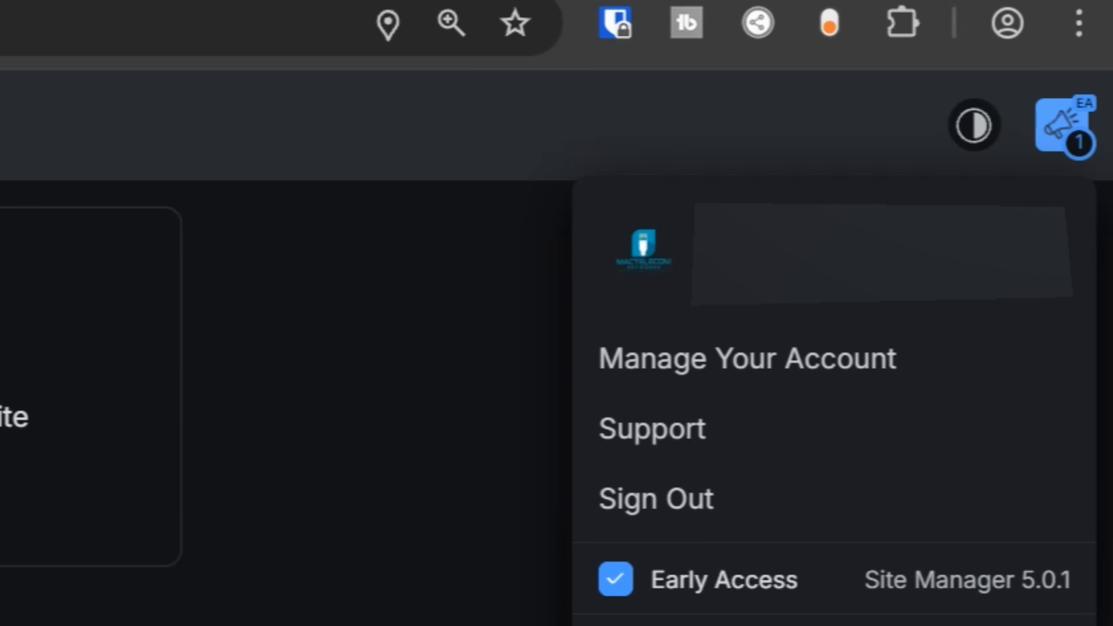
{"action": "left_click", "coordinate": [775, 325]}
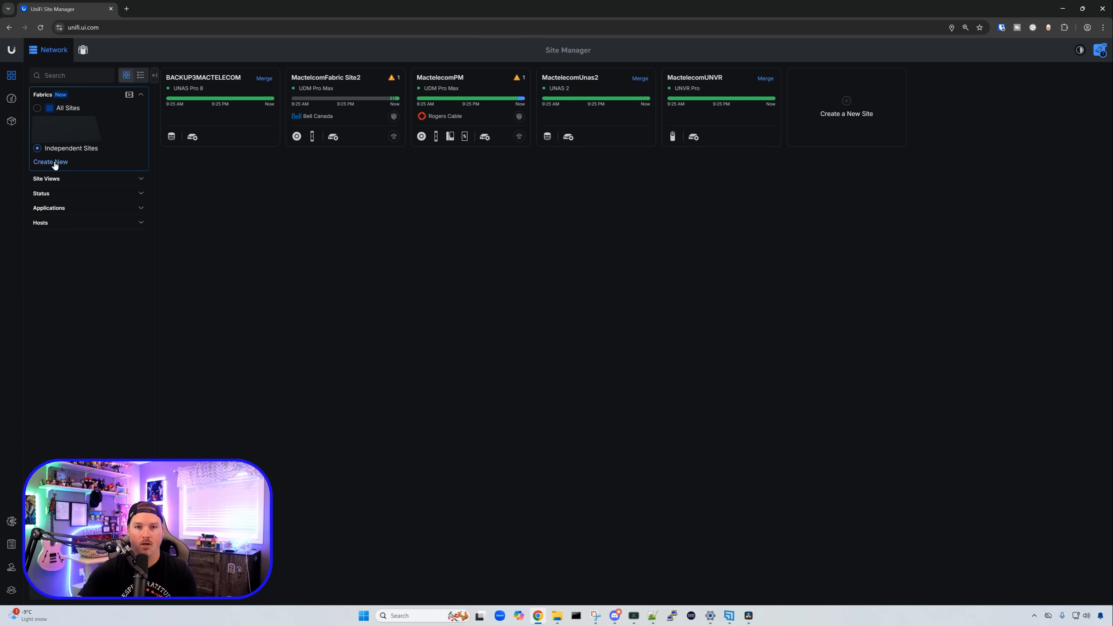
Set up a new fabric named MactelecomFabric and start adding its logo image
{"action": "left_click", "coordinate": [52, 162]}
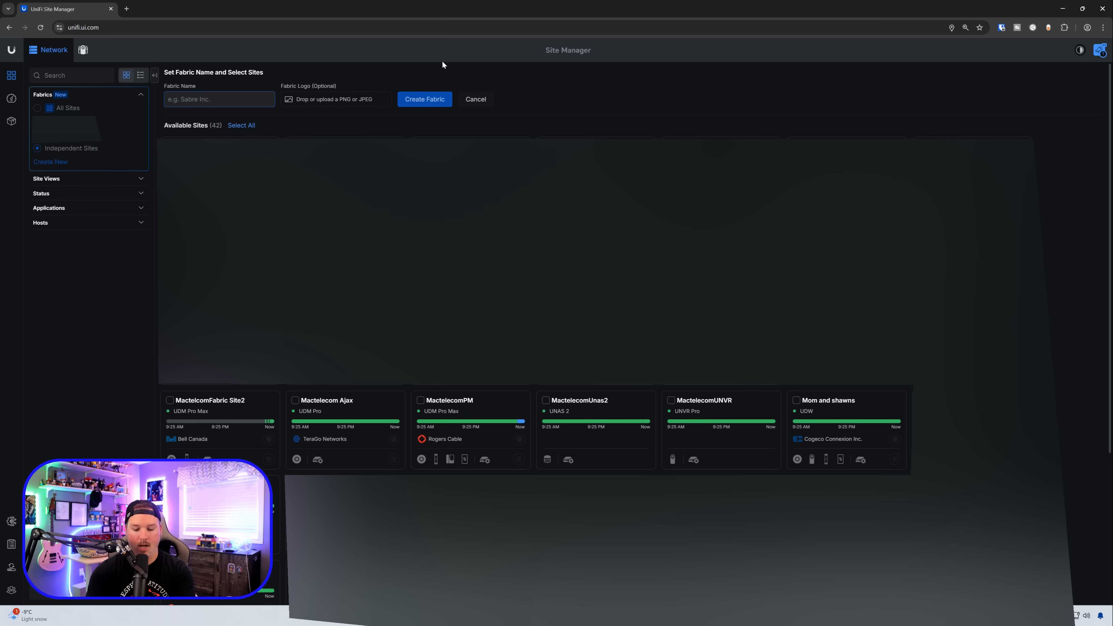
{"action": "type", "text": "MactelecomFabric"}
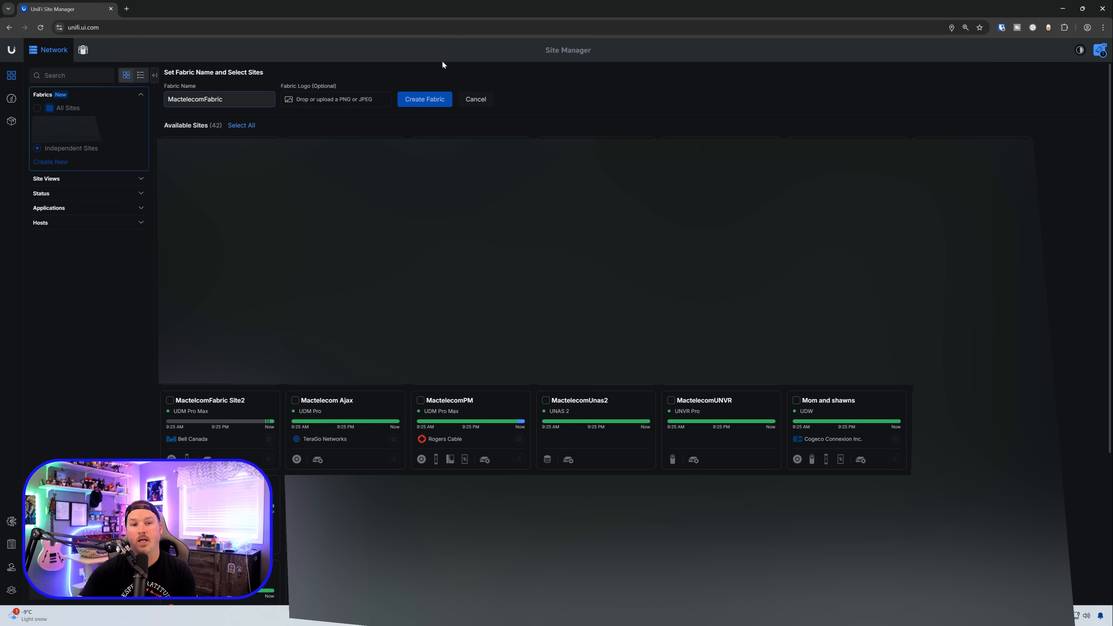
{"action": "left_click", "coordinate": [365, 101]}
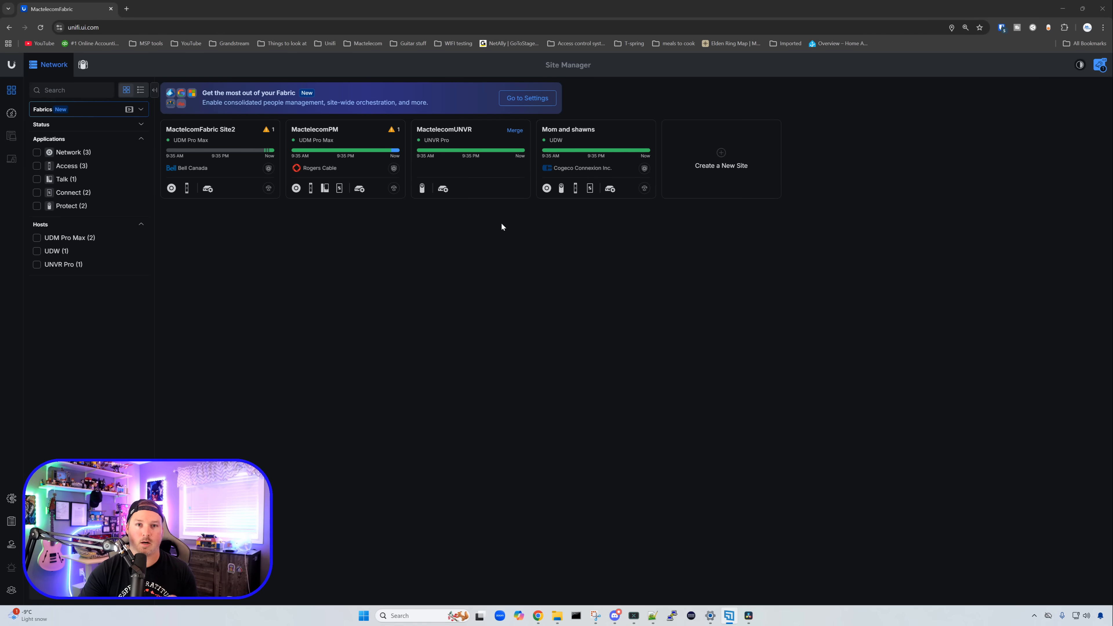
Hide the browser's bookmarks bar and look over the fabric's navigation entries, including Device Templates
{"action": "key", "text": "ctrl+shift+b"}
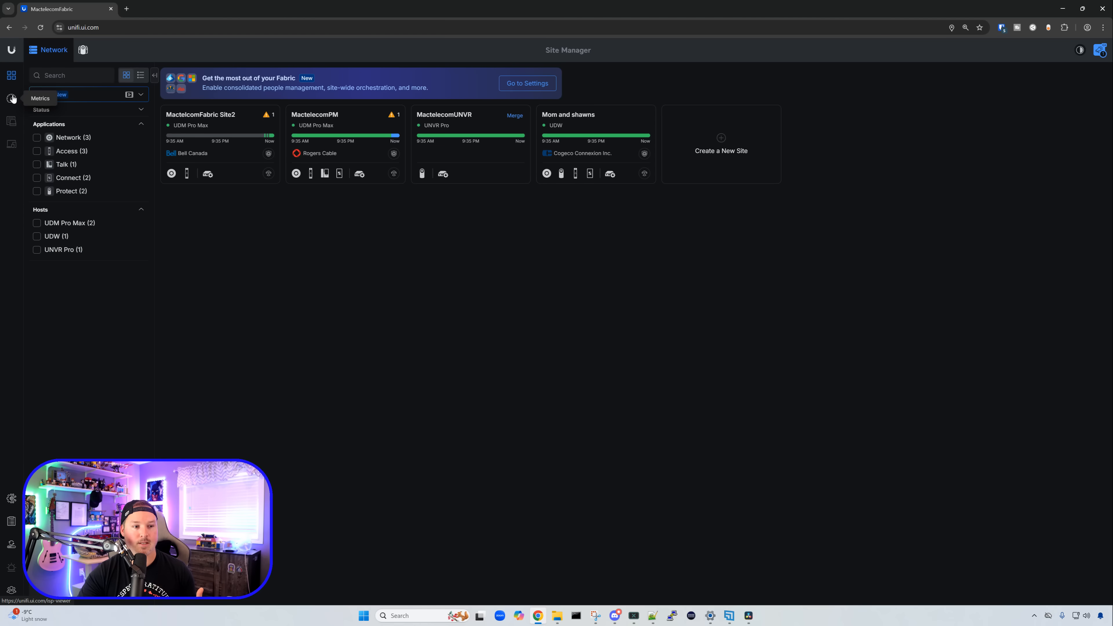
{"action": "mouse_move", "coordinate": [12, 123]}
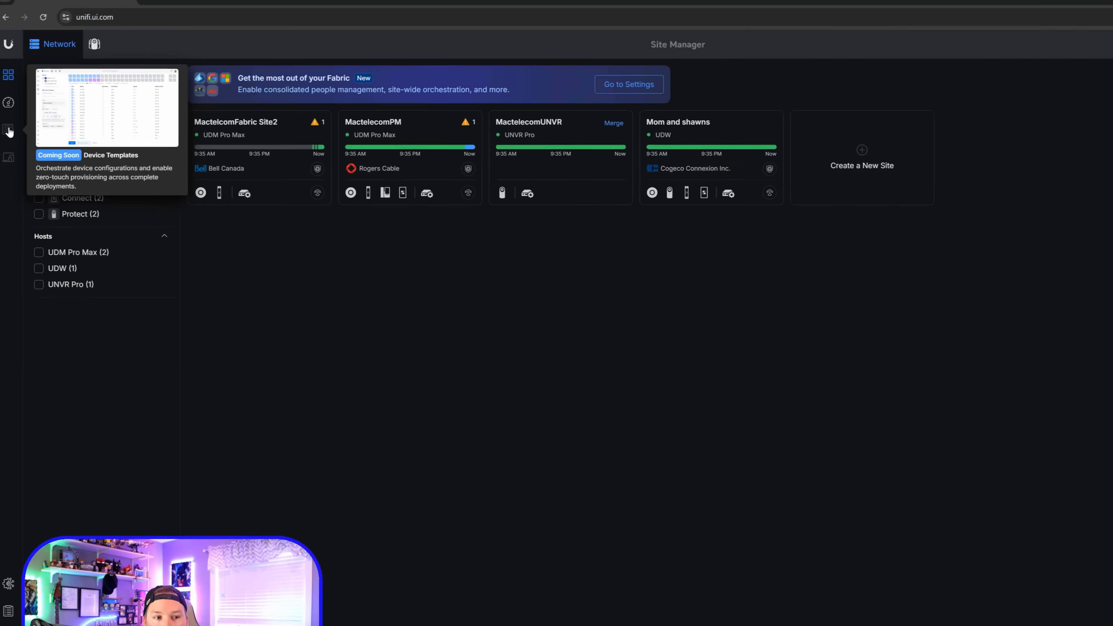
{"action": "mouse_move", "coordinate": [11, 146]}
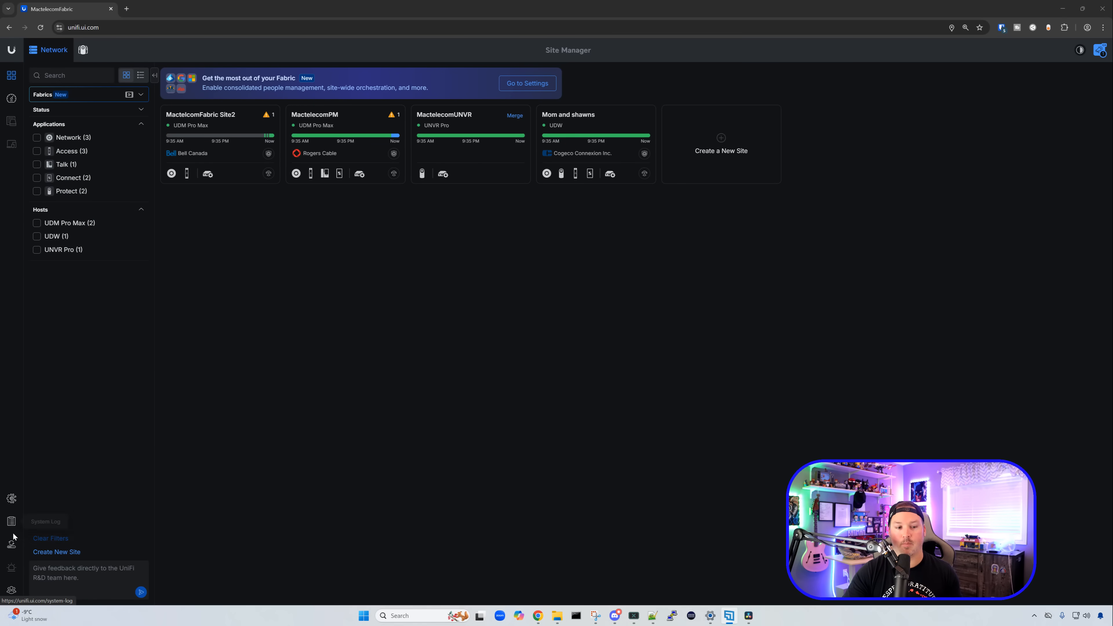
{"action": "mouse_move", "coordinate": [14, 568]}
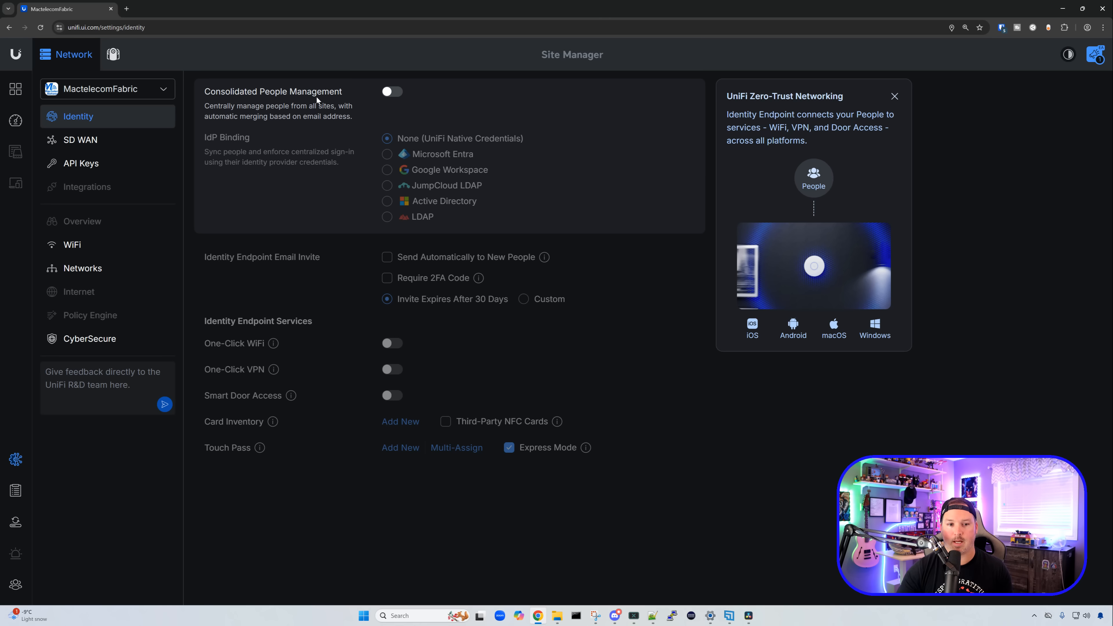
Enable Consolidated People Management in the fabric's Identity settings and check the Manual Port Forwarding and Advanced Security details
{"action": "left_click", "coordinate": [391, 91]}
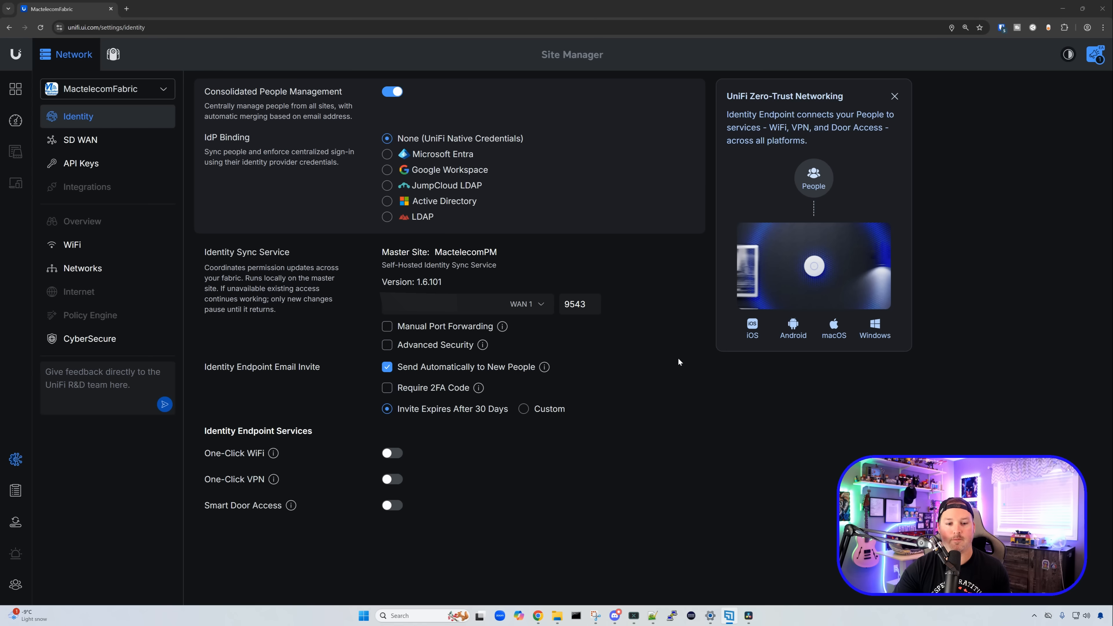
{"action": "mouse_move", "coordinate": [502, 328]}
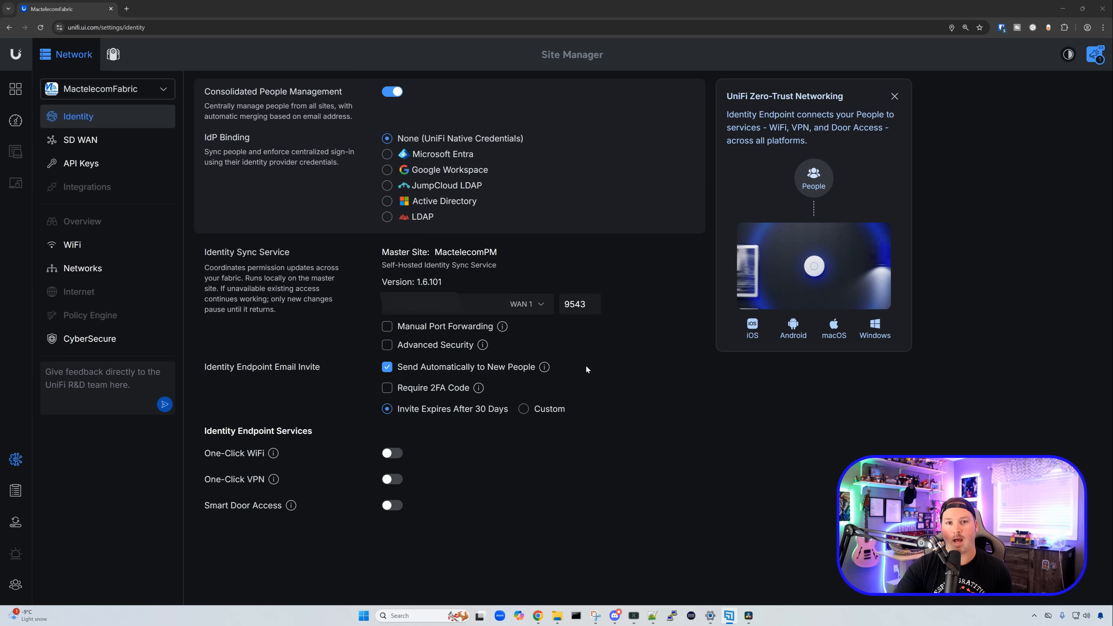
{"action": "mouse_move", "coordinate": [483, 345]}
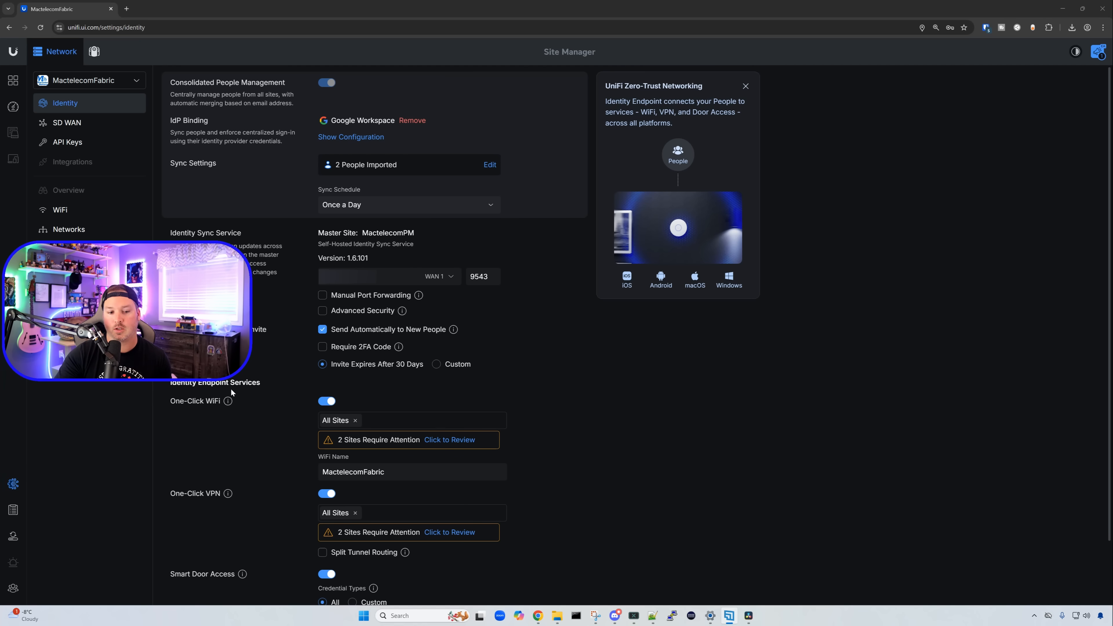
Review the sites that require attention for One-Click WiFi and for One-Click VPN
{"action": "left_click", "coordinate": [434, 440]}
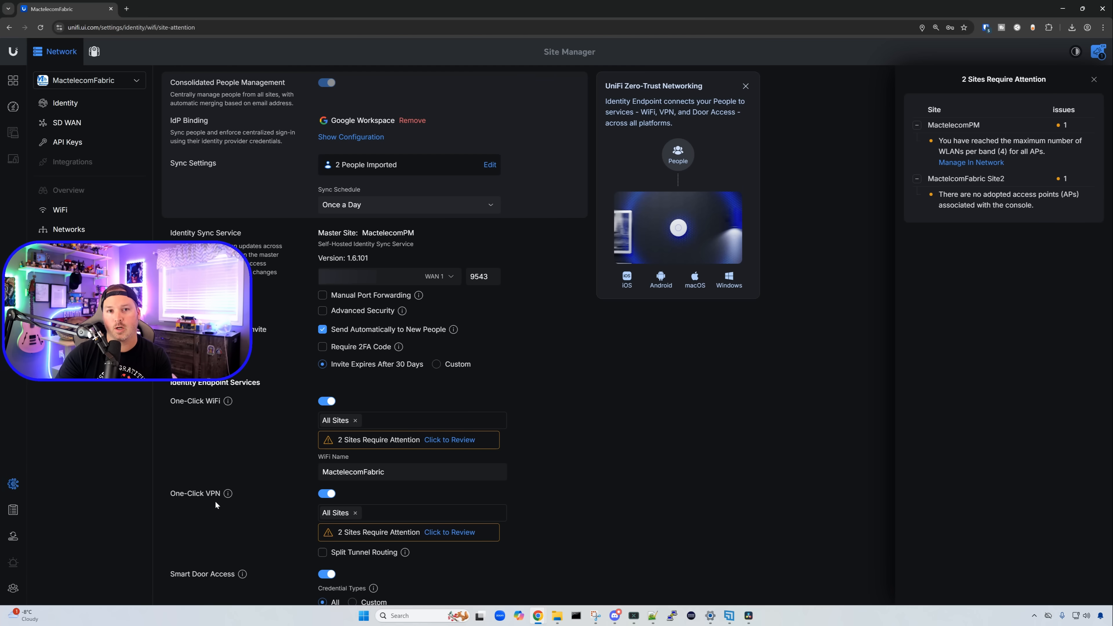
{"action": "left_click", "coordinate": [458, 532]}
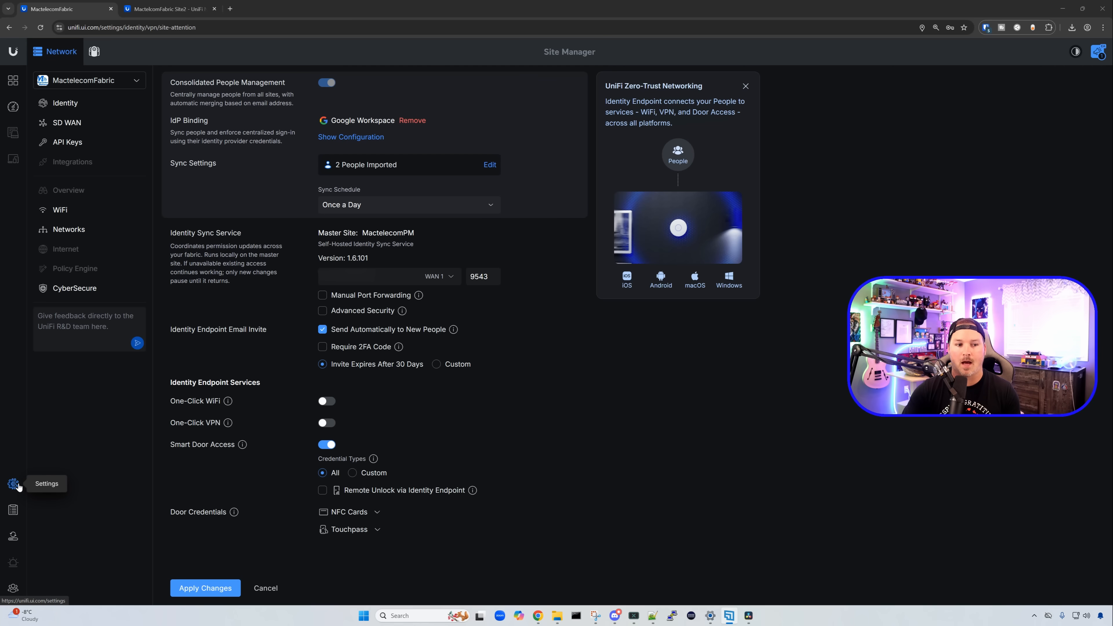
Start a new fabric-wide WiFi network that applies to the MactelcomFabric Site2 and MactelecomPM sites
{"action": "left_click", "coordinate": [68, 218]}
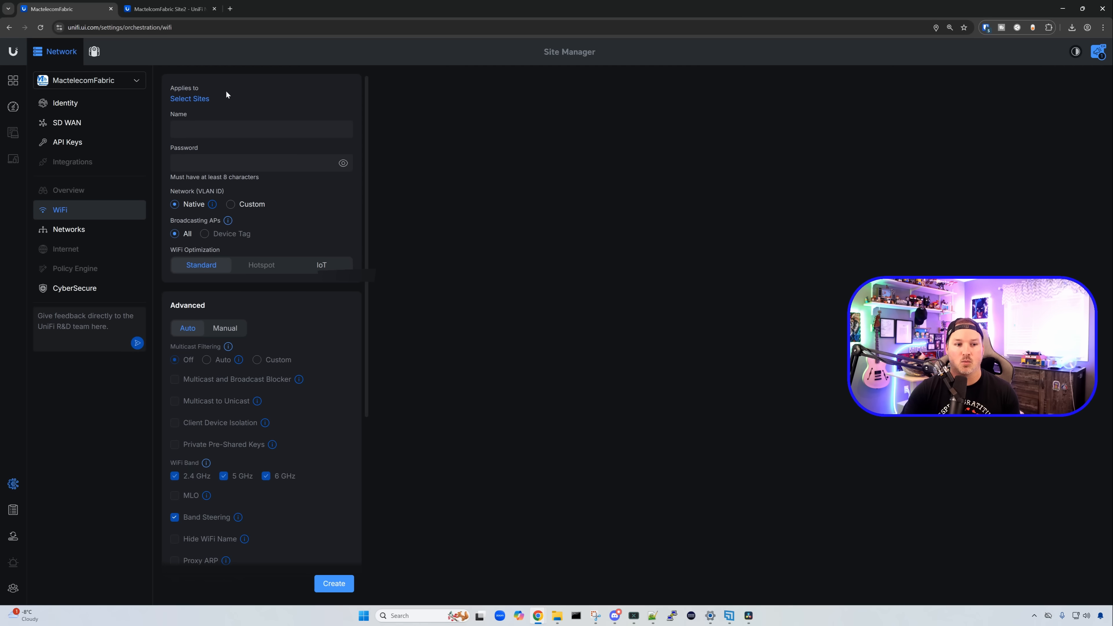
{"action": "left_click", "coordinate": [200, 99]}
{"action": "left_click", "coordinate": [180, 133]}
{"action": "left_click", "coordinate": [180, 149]}
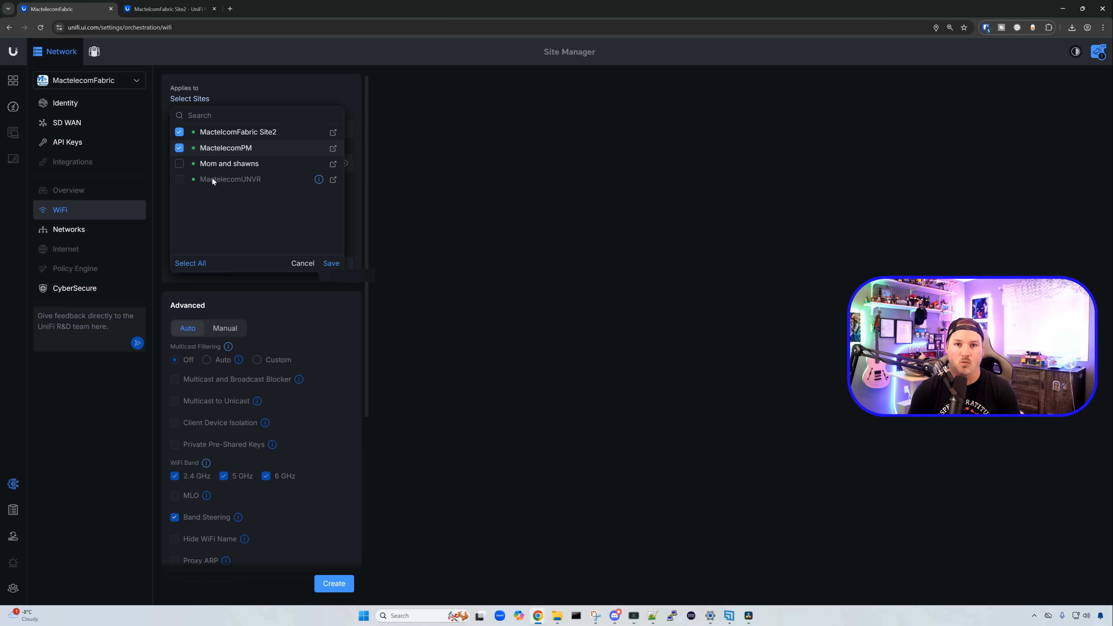
{"action": "left_click", "coordinate": [331, 263]}
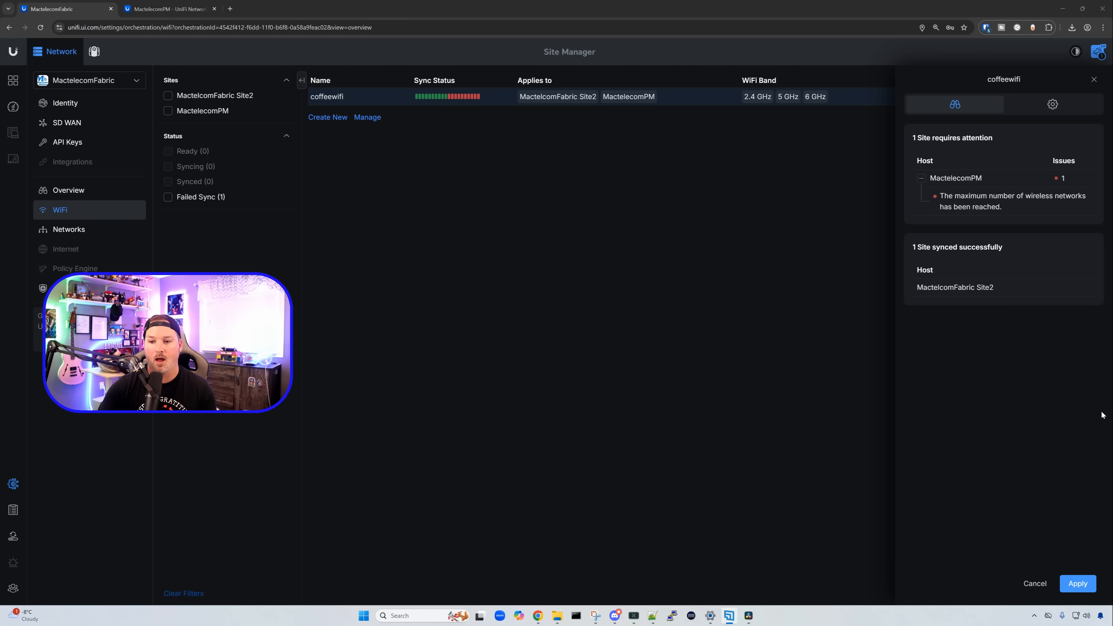
Reapply the coffeewifi network to its sites, close the extra browser tab and open coffeewifi in MactelecomPM's WiFi settings
{"action": "left_click", "coordinate": [1077, 583]}
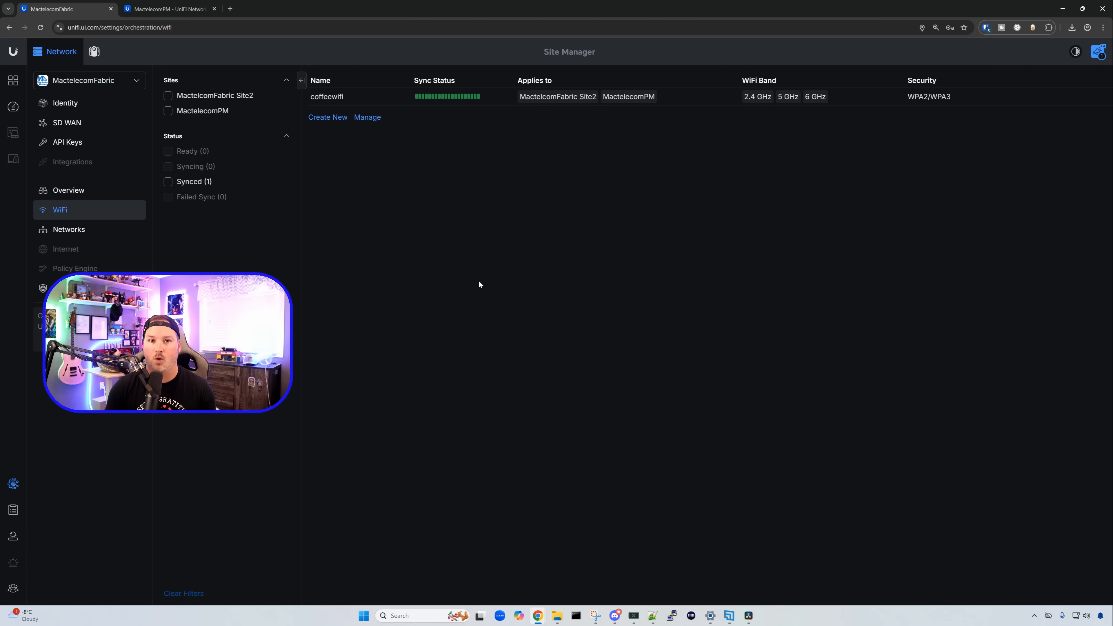
{"action": "key", "text": "ctrl+w"}
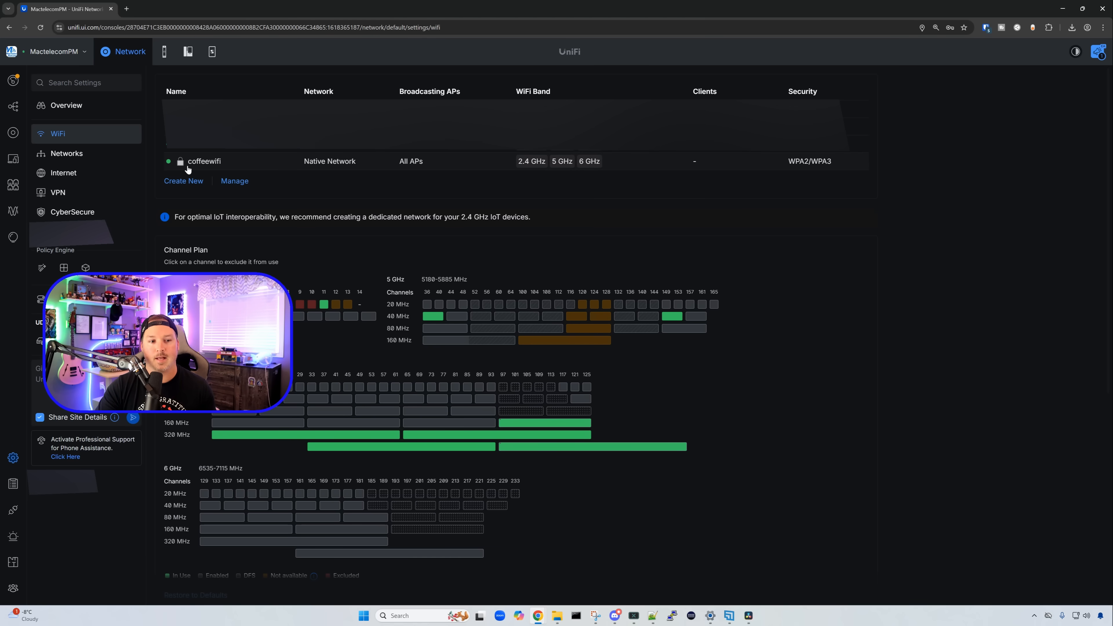
{"action": "left_click", "coordinate": [210, 164]}
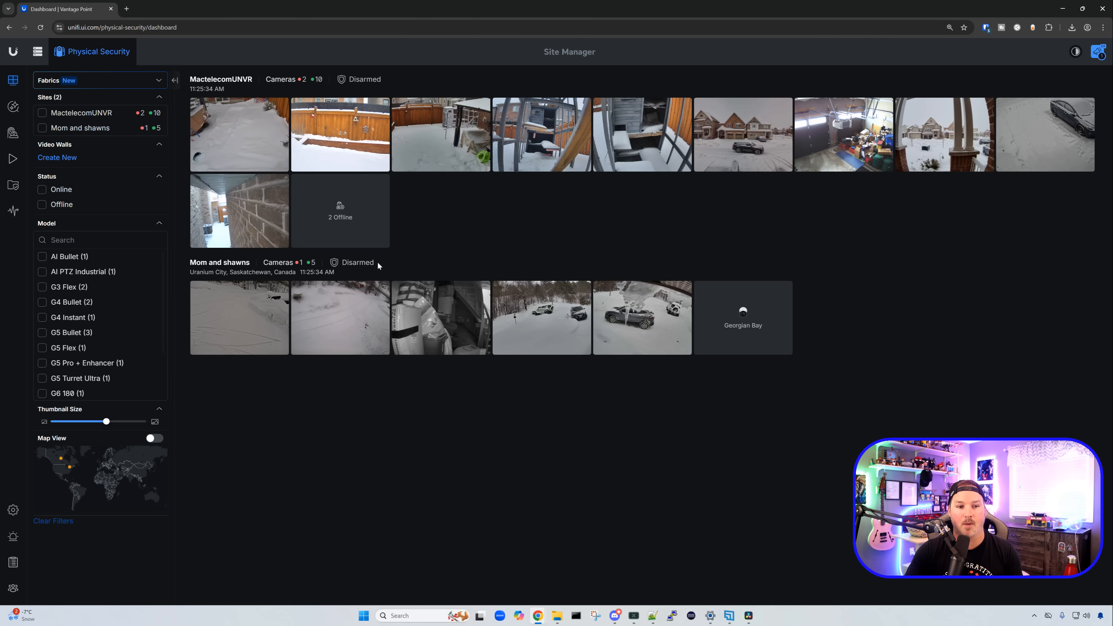
Look over the camera sites in Physical Security, then view Find Anything detections and its site choices
{"action": "left_click_drag", "start_coordinate": [226, 271], "coordinate": [272, 271]}
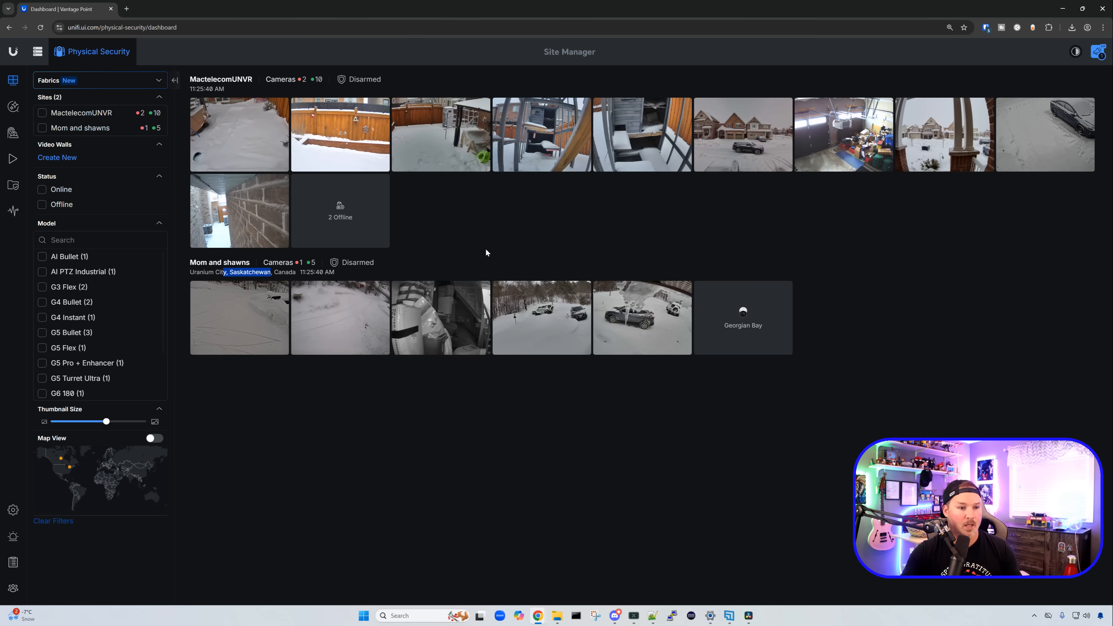
{"action": "left_click", "coordinate": [13, 113]}
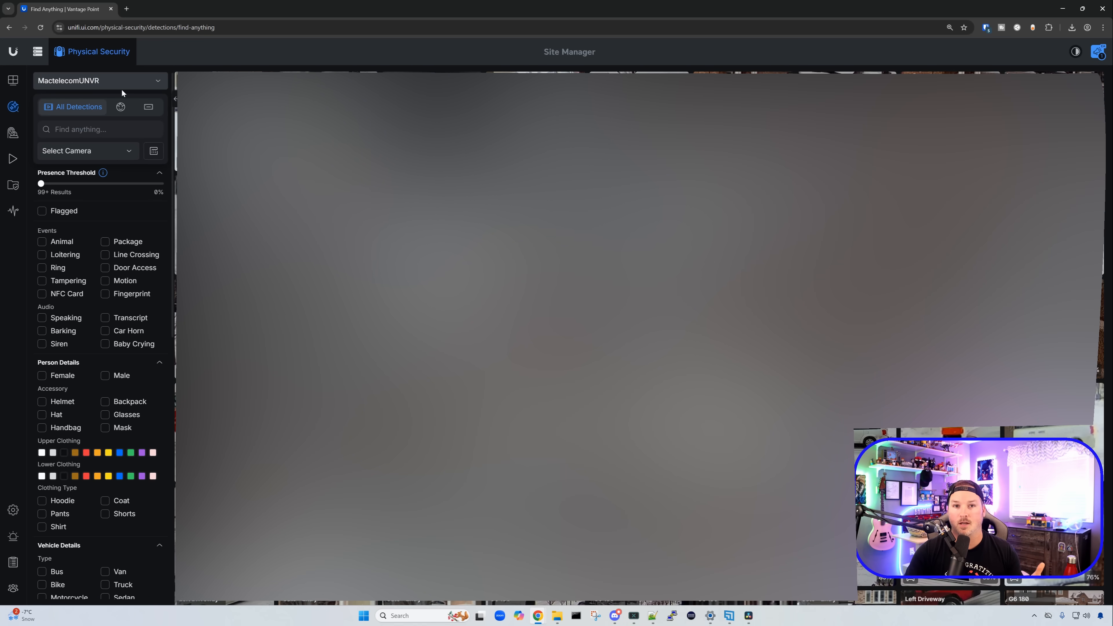
{"action": "left_click", "coordinate": [158, 83]}
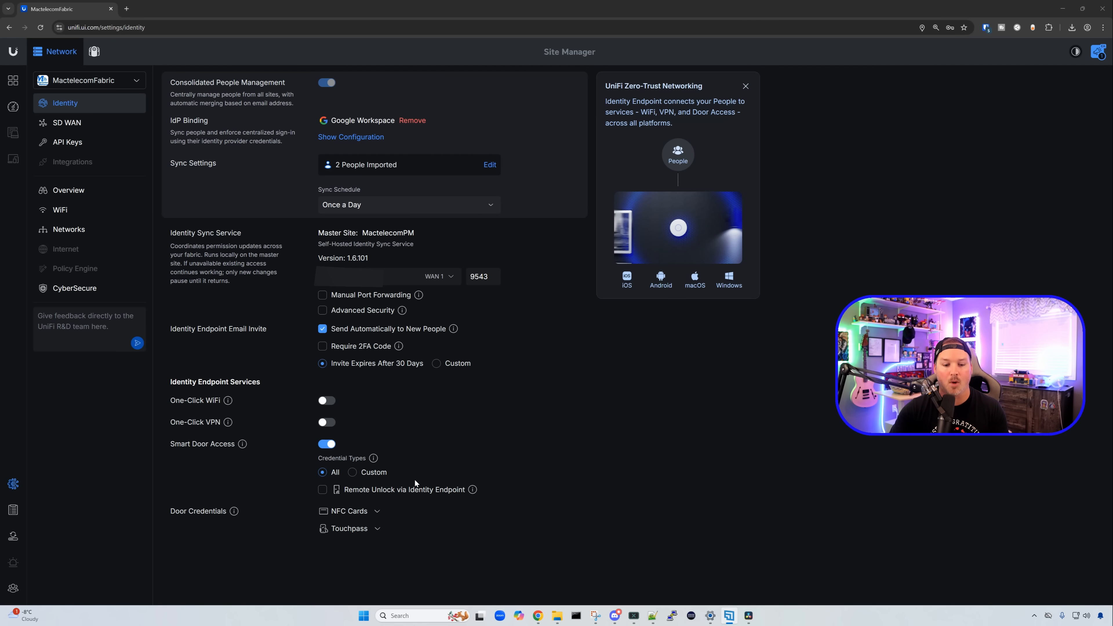
Enable Remote Unlock via Identity Endpoint under Smart Door Access in the Identity settings
{"action": "left_click", "coordinate": [326, 490]}
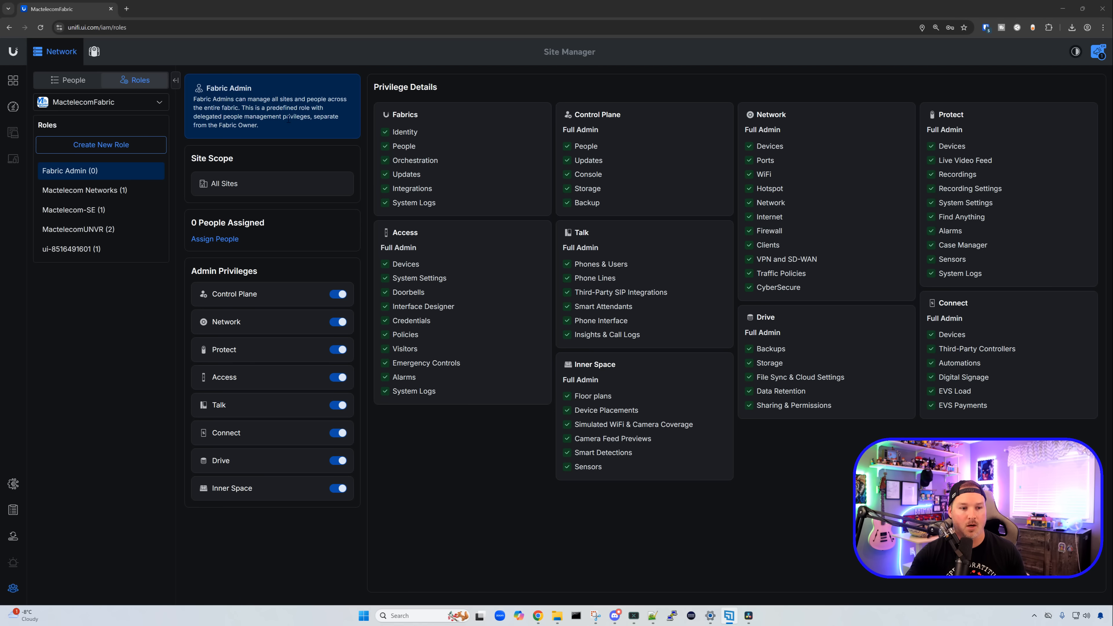
Start a new role named DoorGuard and scope it to the MactelcomFabric Site2 and MactelecomPM sites
{"action": "left_click", "coordinate": [138, 147]}
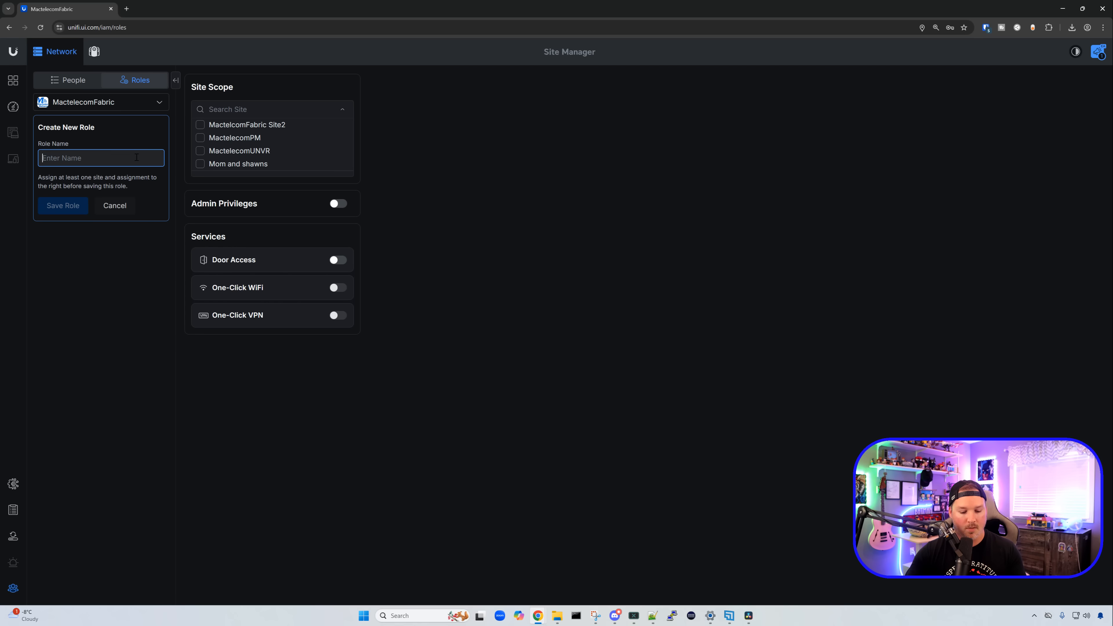
{"action": "type", "text": "DoorGuard"}
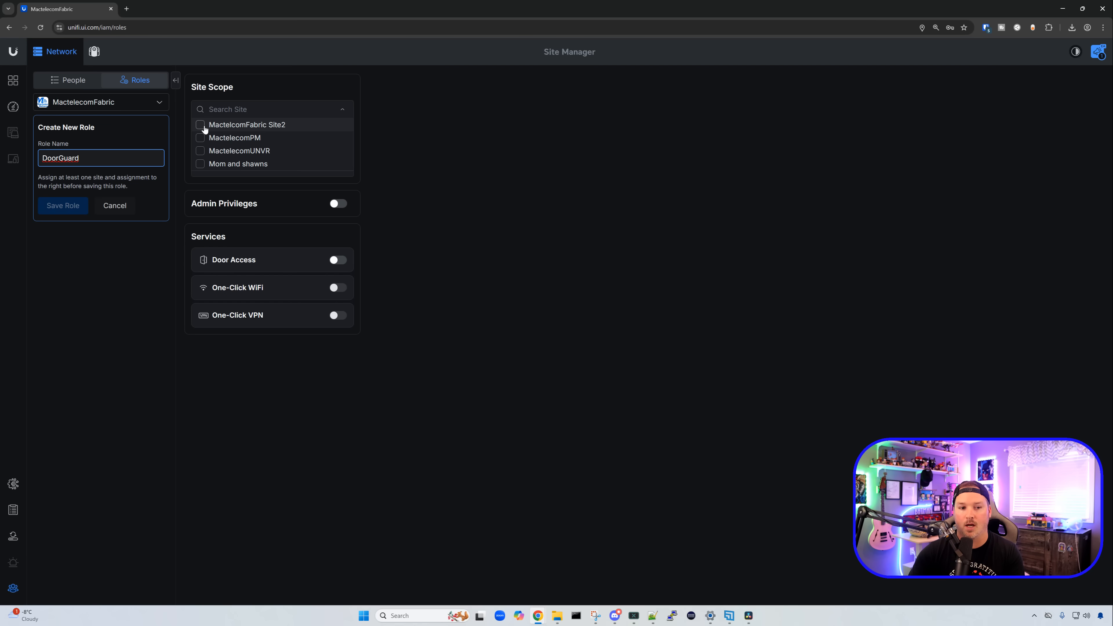
{"action": "left_click", "coordinate": [201, 126]}
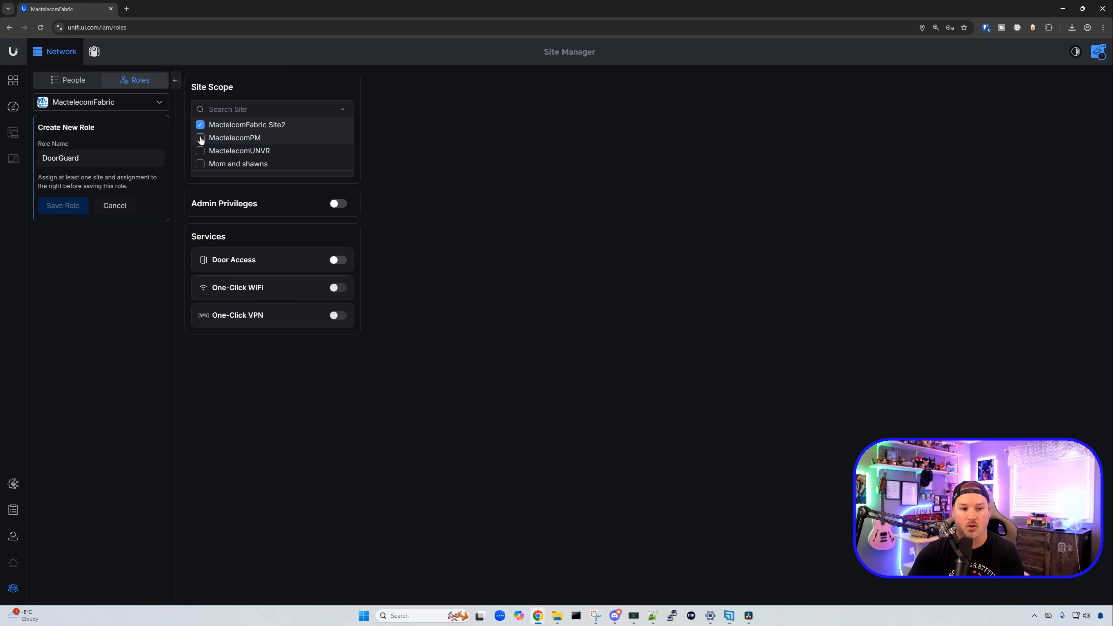
{"action": "left_click", "coordinate": [201, 138]}
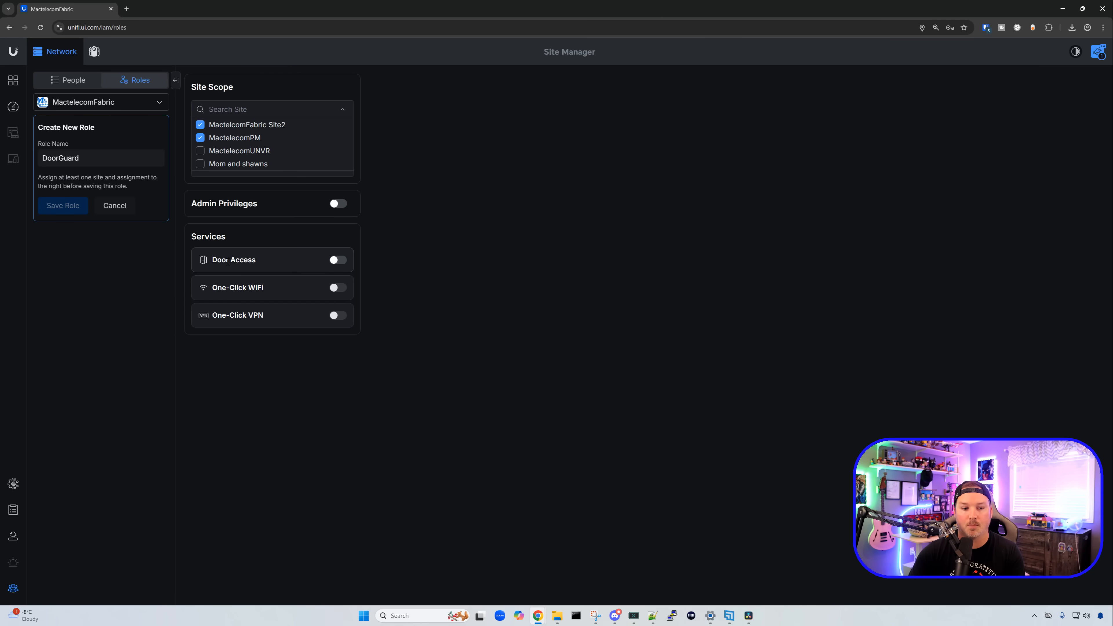
Enable Door Access for the DoorGuard role with the Default Site Policy of both sites, and save the role
{"action": "left_click", "coordinate": [337, 260]}
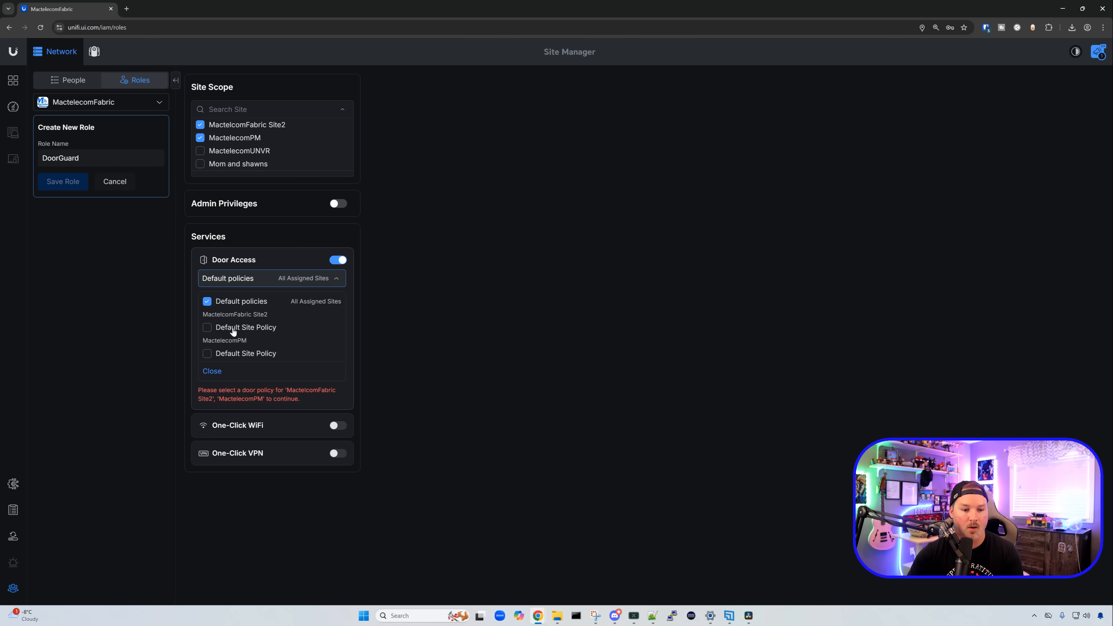
{"action": "left_click", "coordinate": [207, 328]}
{"action": "left_click", "coordinate": [207, 354]}
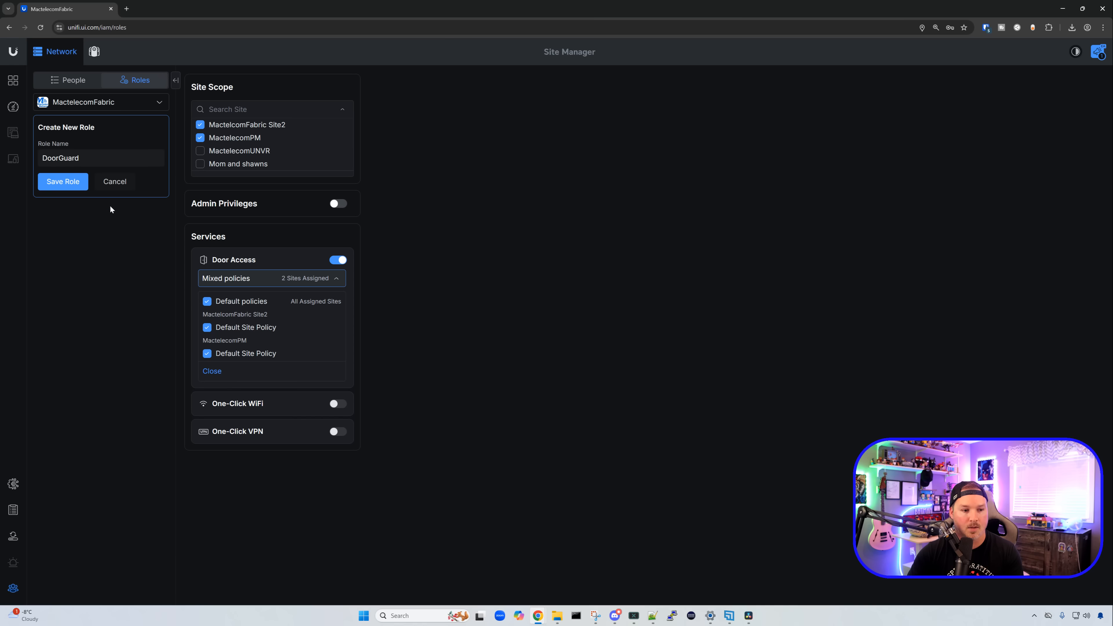
{"action": "left_click", "coordinate": [81, 188]}
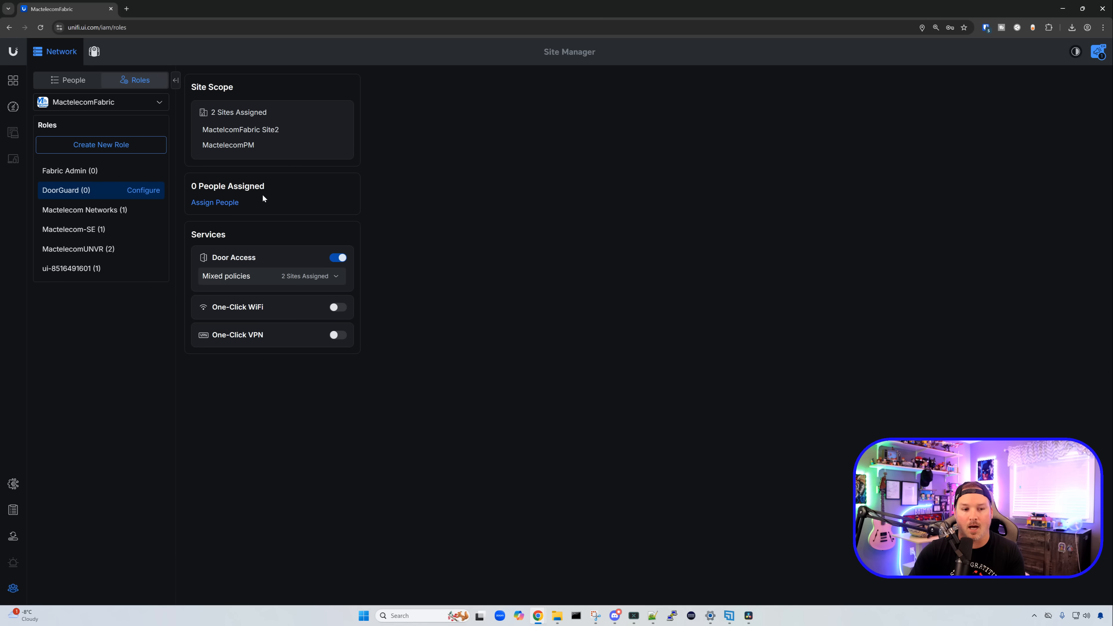
Select the UniFi Test account for assignment to the DoorGuard role
{"action": "left_click", "coordinate": [236, 202]}
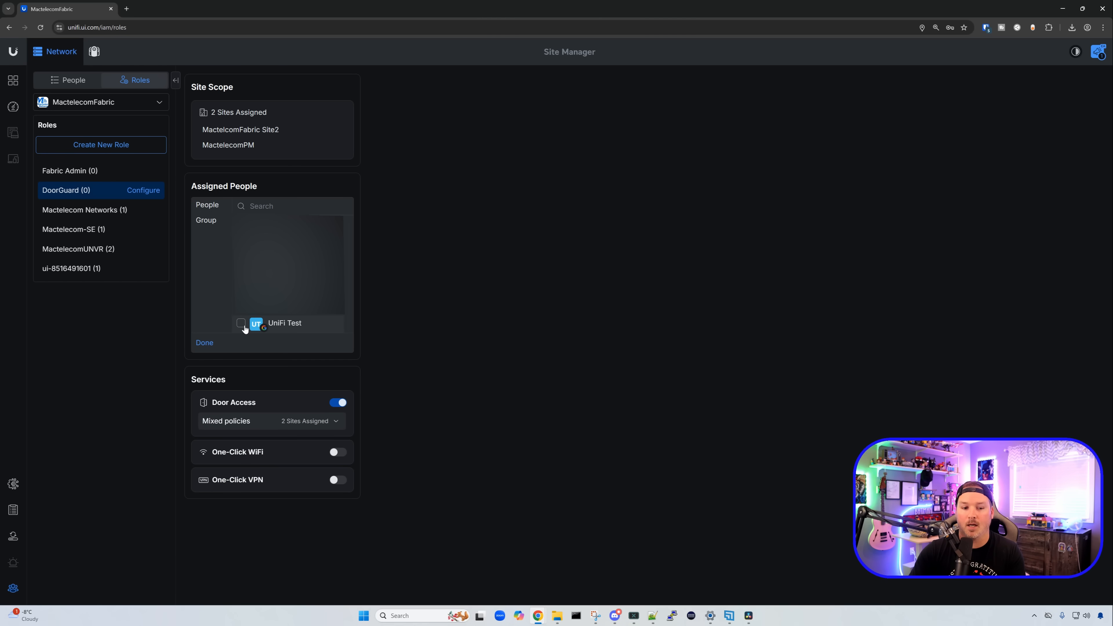
{"action": "left_click", "coordinate": [241, 324]}
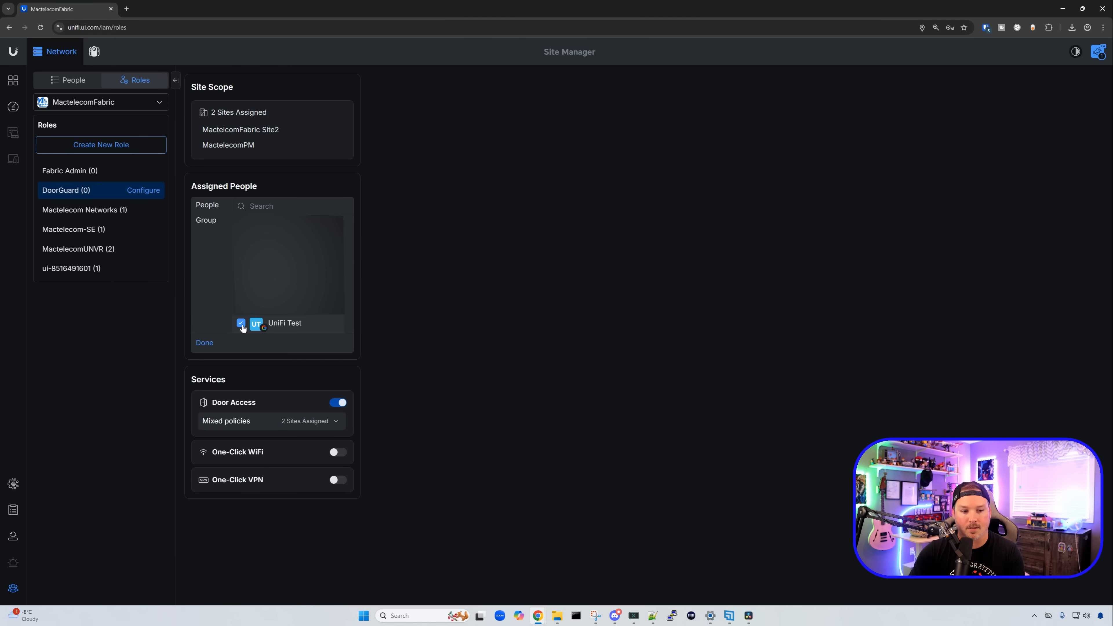